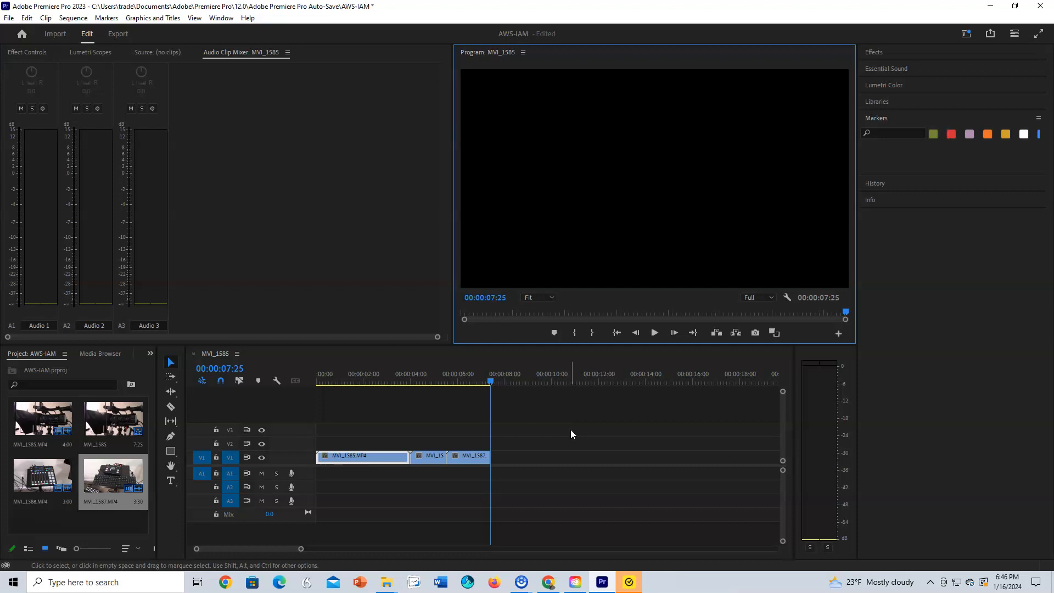
- Bring the VET Fast-Track video from the Channel folder onto track V2, just after the existing clips
{"action": "left_click", "coordinate": [392, 584]}
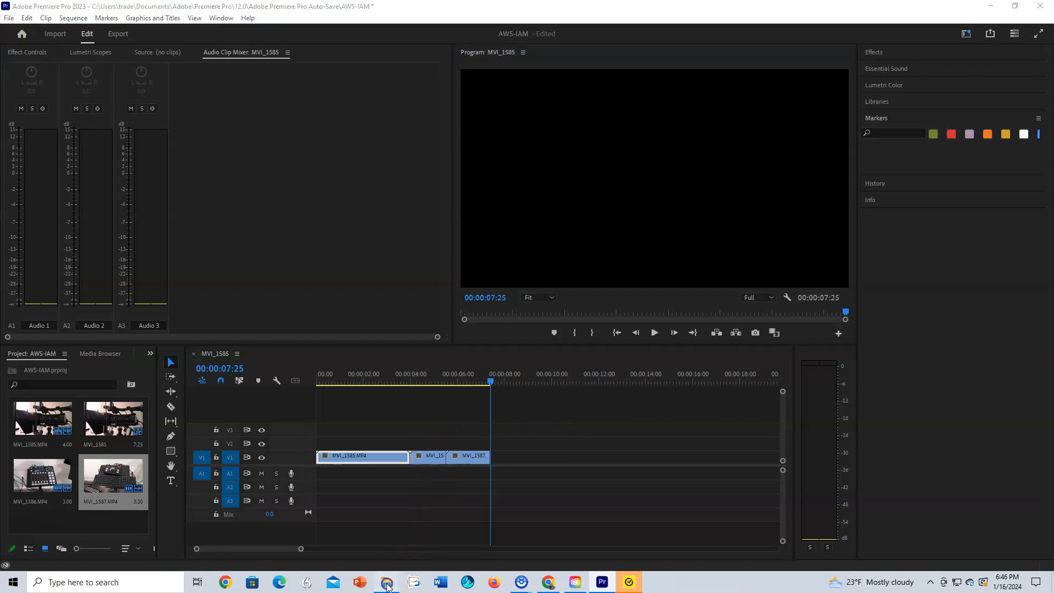
{"action": "left_click", "coordinate": [403, 538]}
{"action": "left_click_drag", "start_coordinate": [679, 191], "coordinate": [509, 444]}
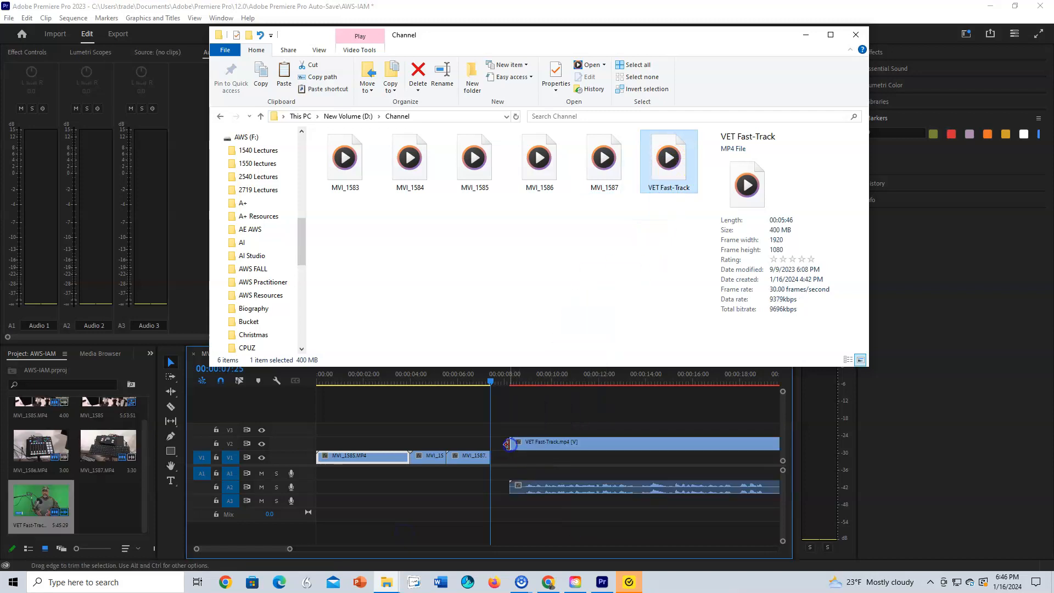
{"action": "left_click", "coordinate": [482, 419]}
- Delete the audio portion of the VET Fast-Track clip from the timeline, keeping its video
{"action": "left_click", "coordinate": [510, 381]}
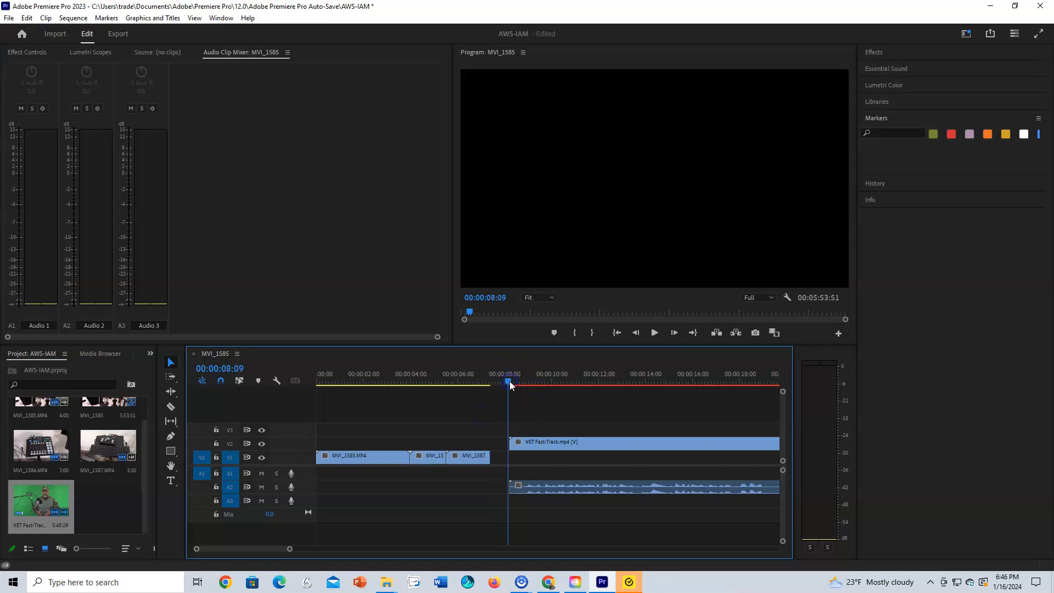
{"action": "left_click", "coordinate": [549, 487]}
{"action": "key", "text": "Delete"}
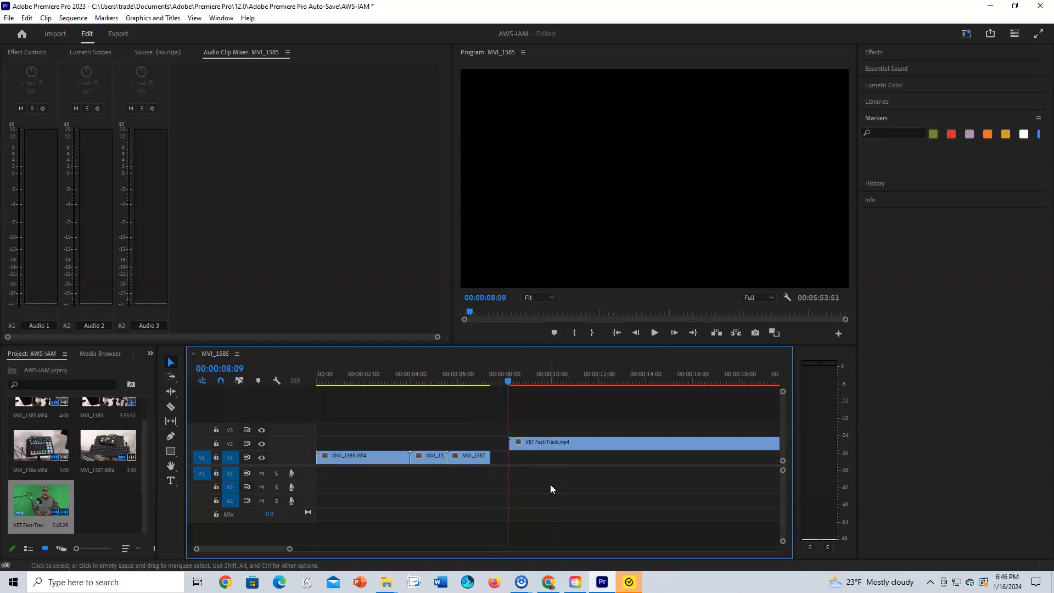
- Split the VET Fast-Track clip at 00:00:46:22 with the Razor tool and delete the part after the cut
{"action": "left_click_drag", "start_coordinate": [507, 380], "coordinate": [509, 383]}
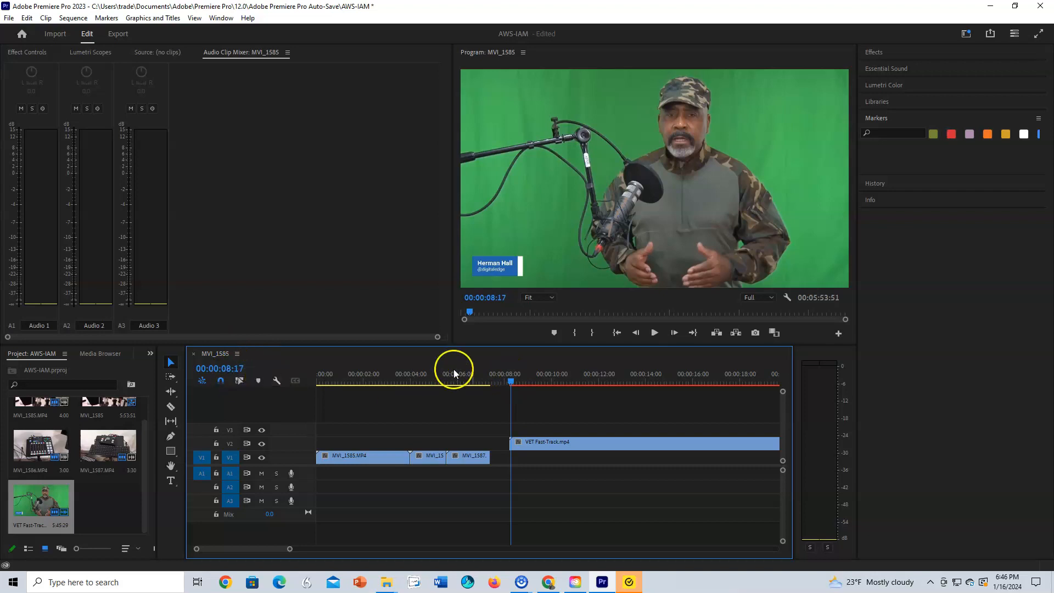
{"action": "left_click_drag", "start_coordinate": [514, 383], "coordinate": [741, 377]}
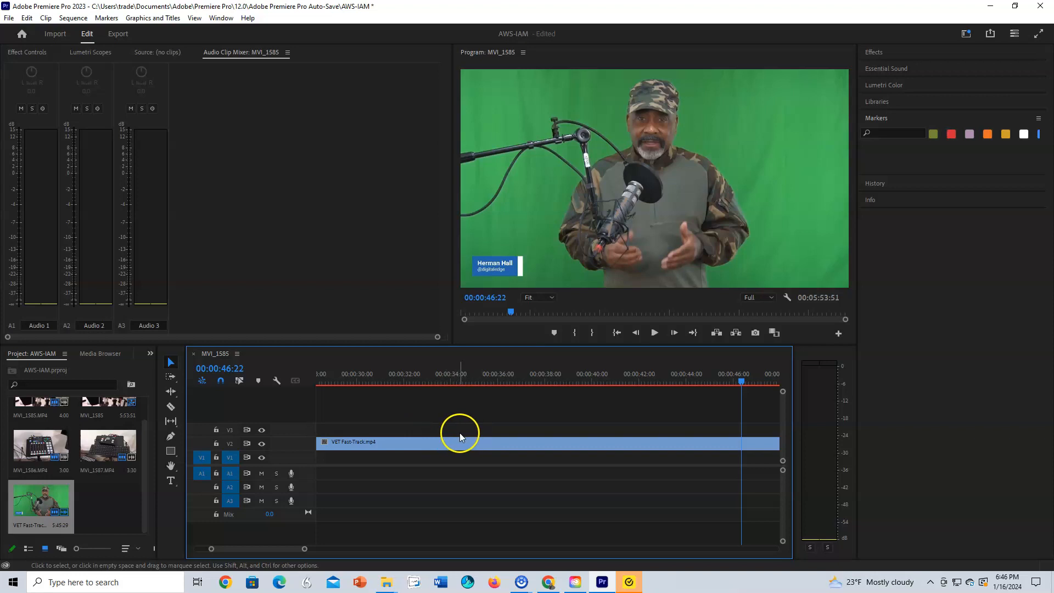
{"action": "left_click", "coordinate": [170, 407]}
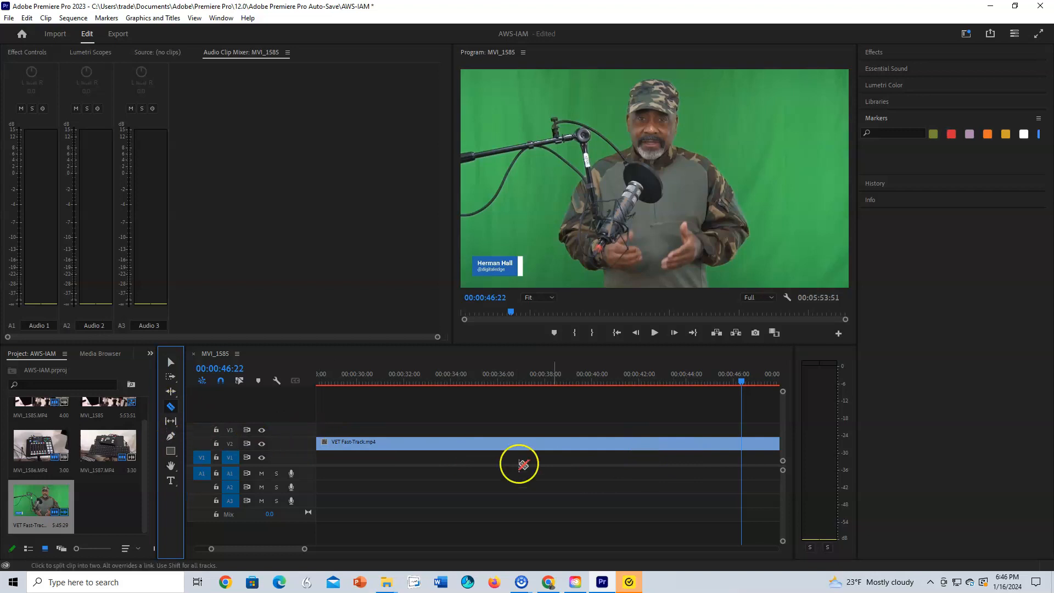
{"action": "left_click", "coordinate": [742, 445]}
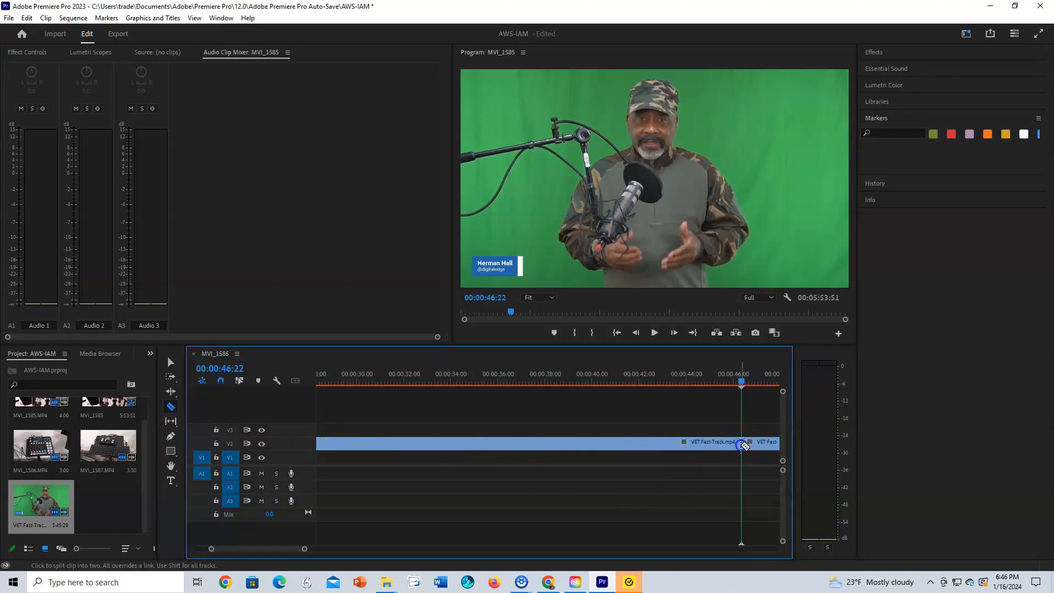
{"action": "left_click", "coordinate": [171, 362]}
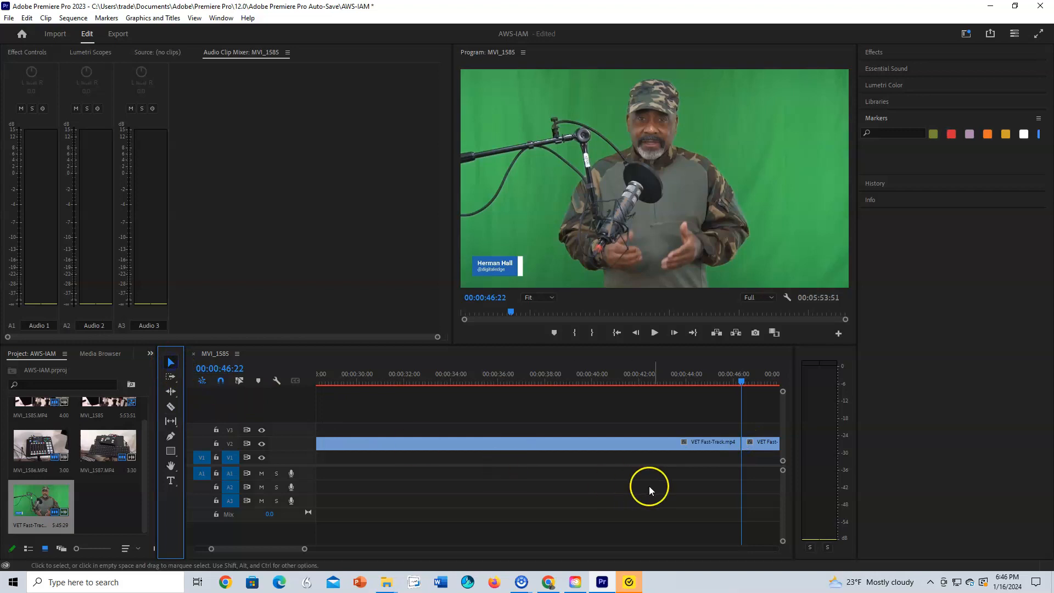
{"action": "left_click", "coordinate": [758, 446]}
{"action": "key", "text": "Delete"}
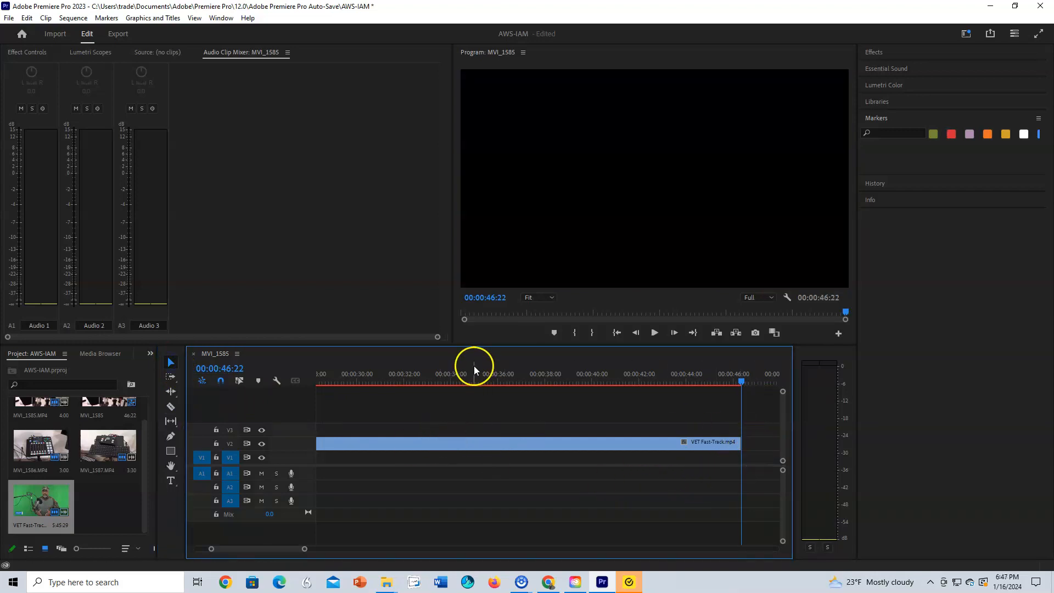
- With the playhead at 00:00:34:55, change the sequence frame size to 1080 horizontal by 1920 vertical
{"action": "left_click", "coordinate": [473, 380]}
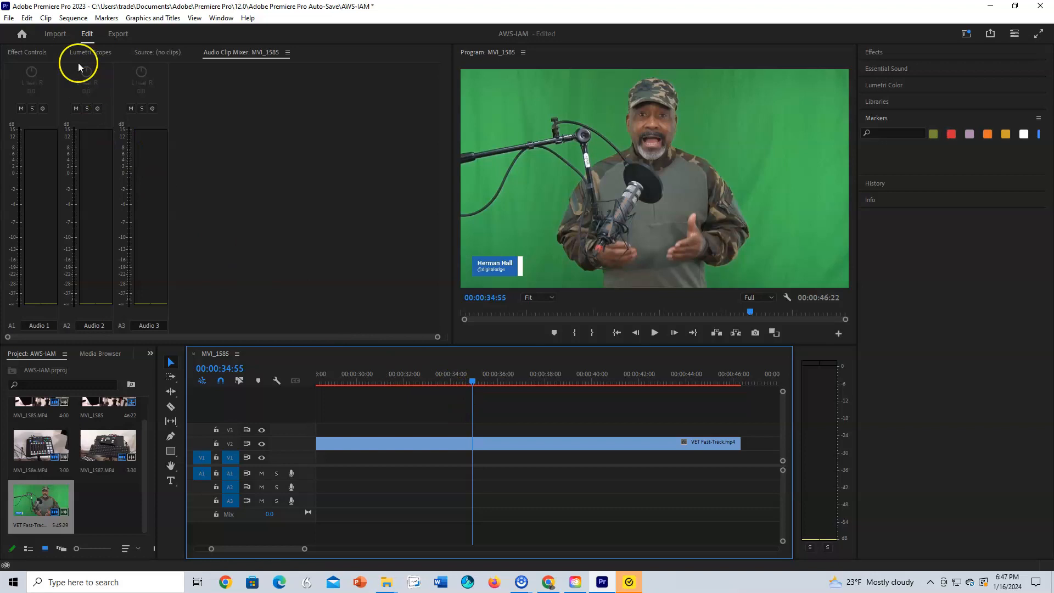
{"action": "left_click", "coordinate": [77, 19]}
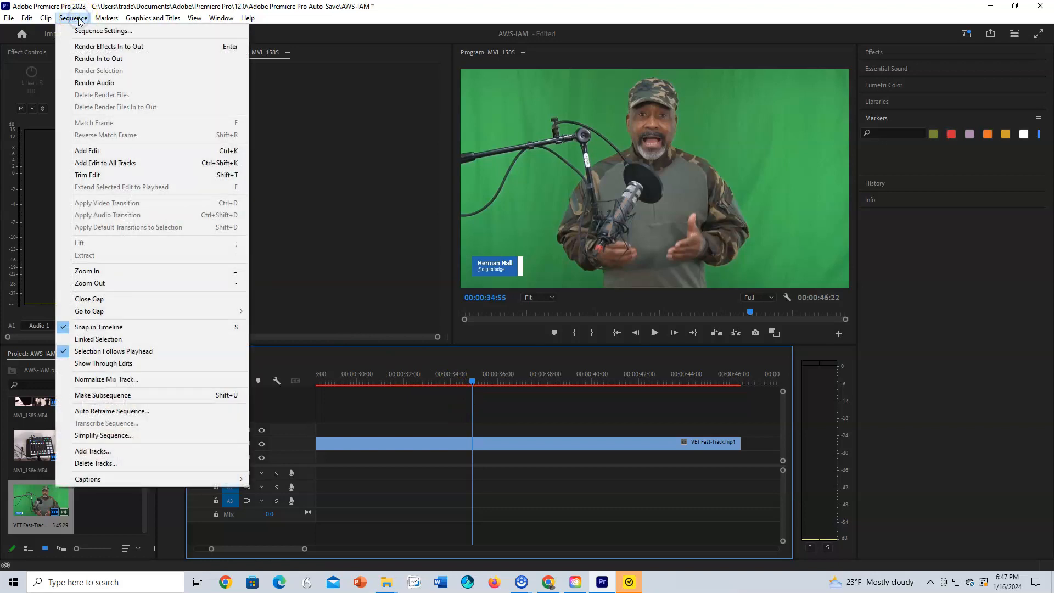
{"action": "left_click", "coordinate": [88, 31]}
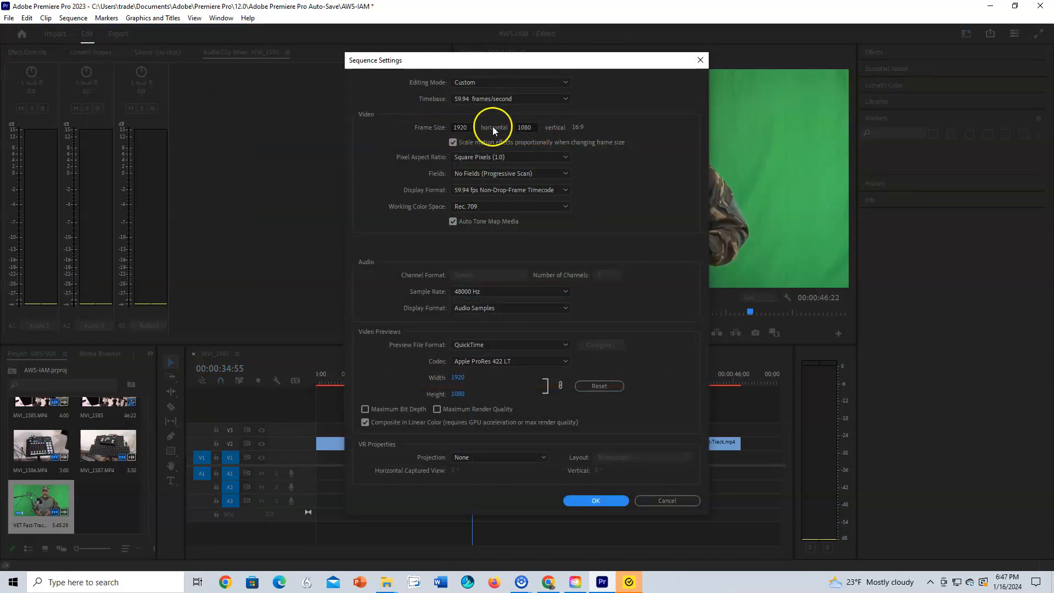
{"action": "left_click", "coordinate": [469, 126]}
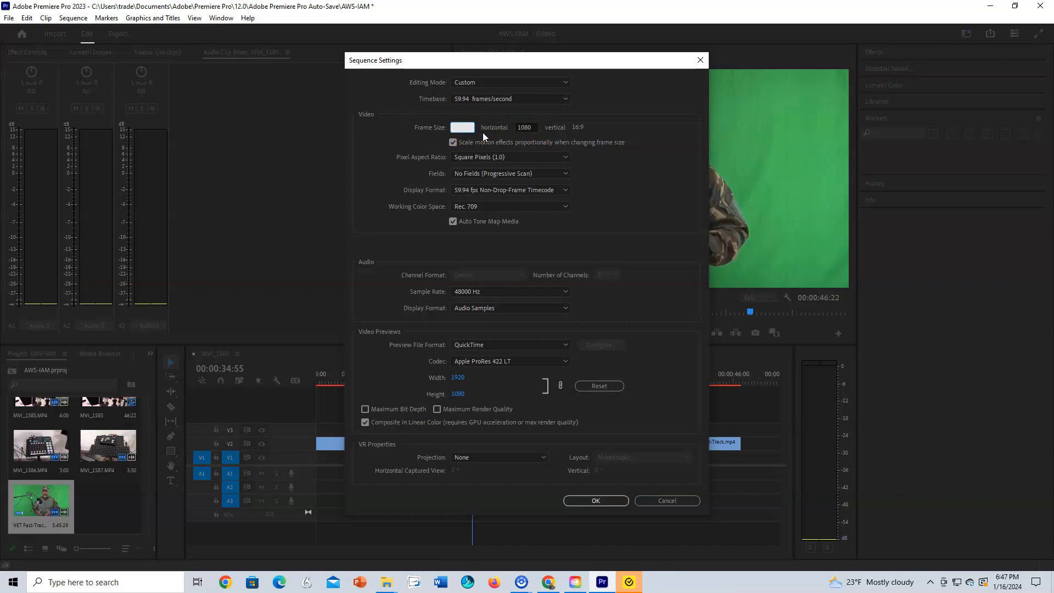
{"action": "type", "text": "1080"}
{"action": "left_click", "coordinate": [536, 128]}
{"action": "key", "text": "BackSpace"}
{"action": "key", "text": "BackSpace"}
{"action": "key", "text": "BackSpace"}
{"action": "key", "text": "BackSpace"}
{"action": "type", "text": "1920"}
{"action": "key", "text": "Return"}
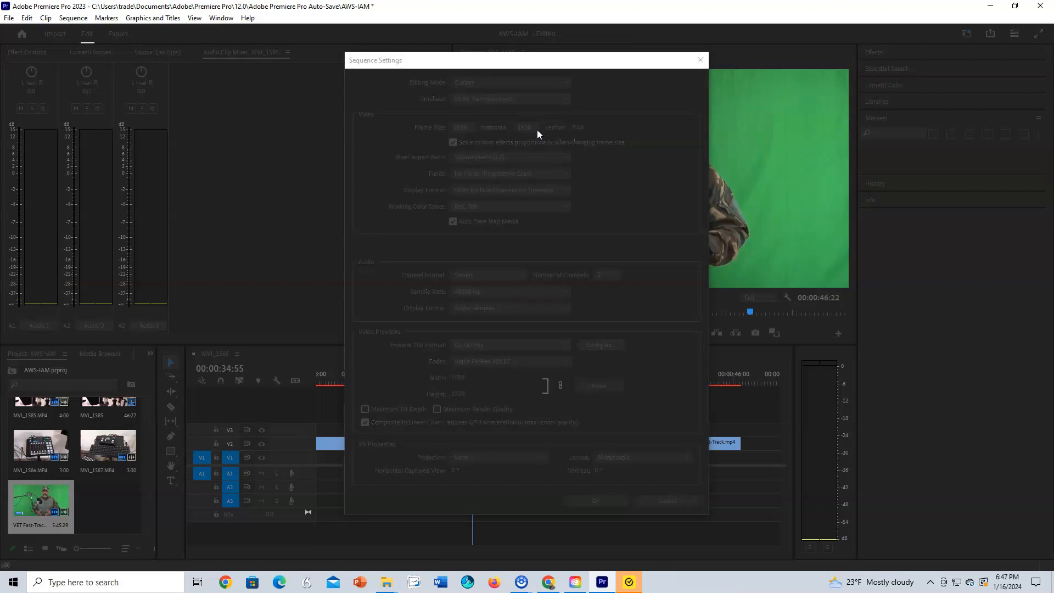
{"action": "left_click", "coordinate": [573, 303]}
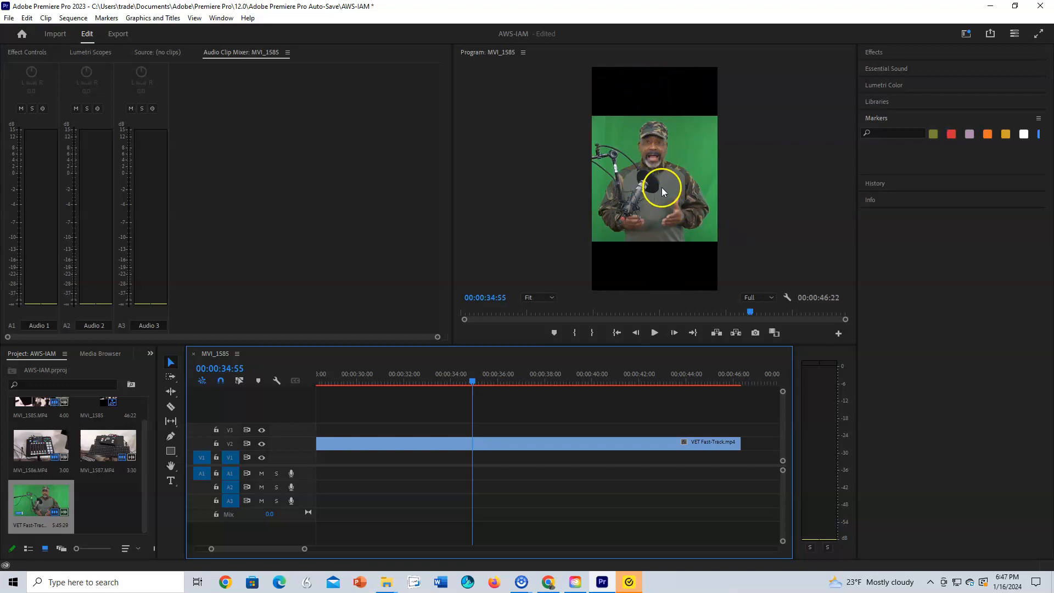
- Set the VET Fast-Track clip's motion scale to 178 in Effect Controls
{"action": "left_click", "coordinate": [28, 52]}
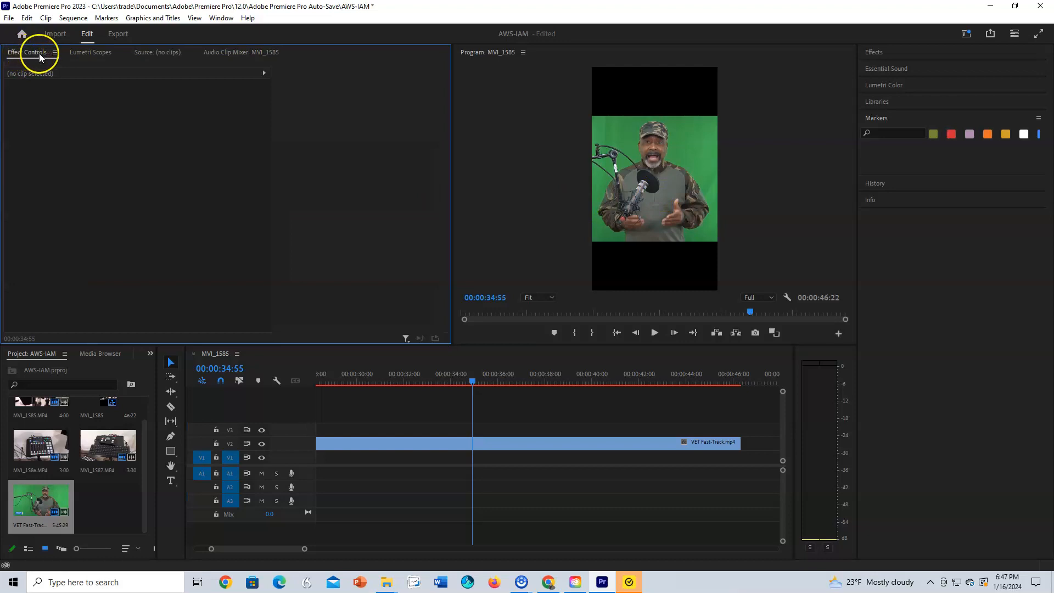
{"action": "left_click", "coordinate": [452, 442]}
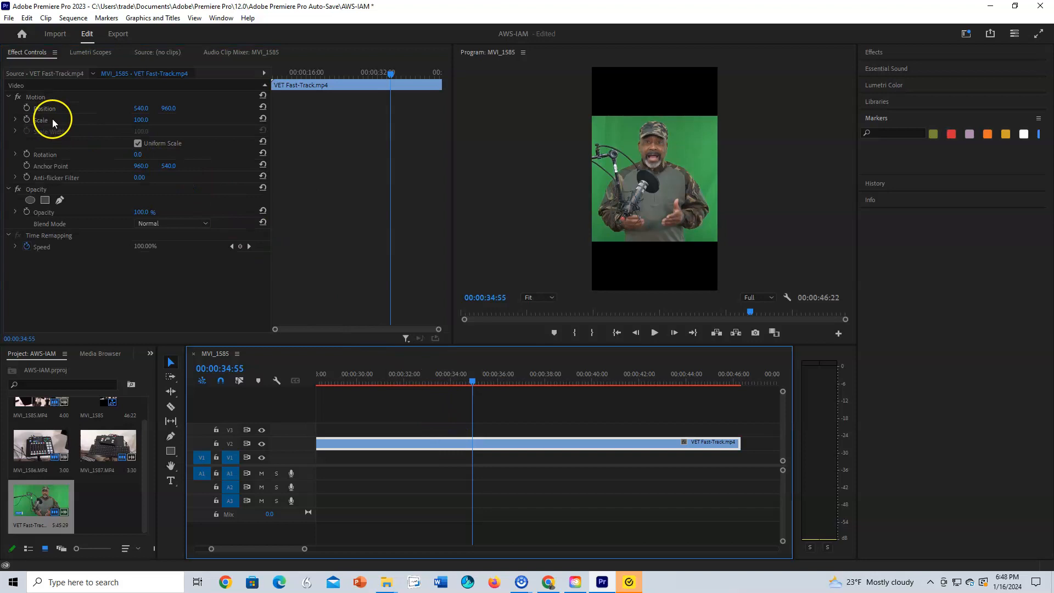
{"action": "left_click", "coordinate": [145, 125]}
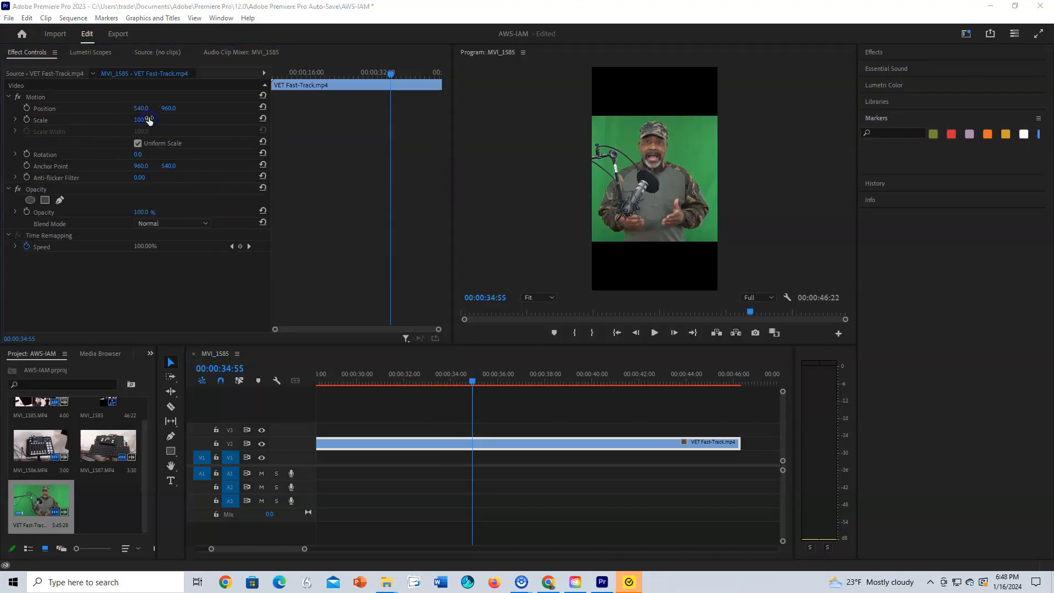
{"action": "left_click", "coordinate": [145, 121]}
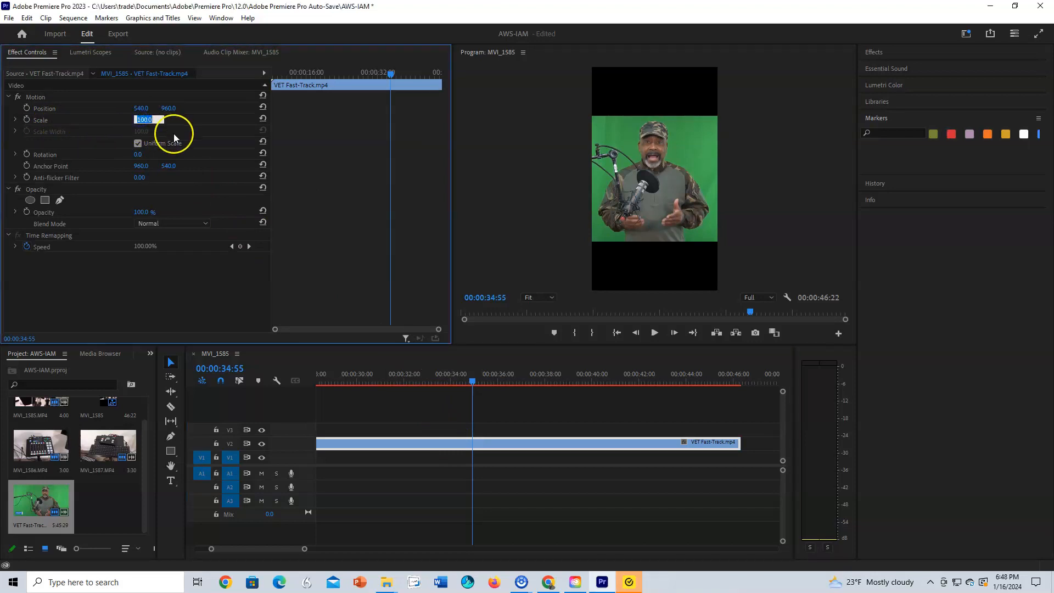
{"action": "type", "text": "178"}
{"action": "key", "text": "Return"}
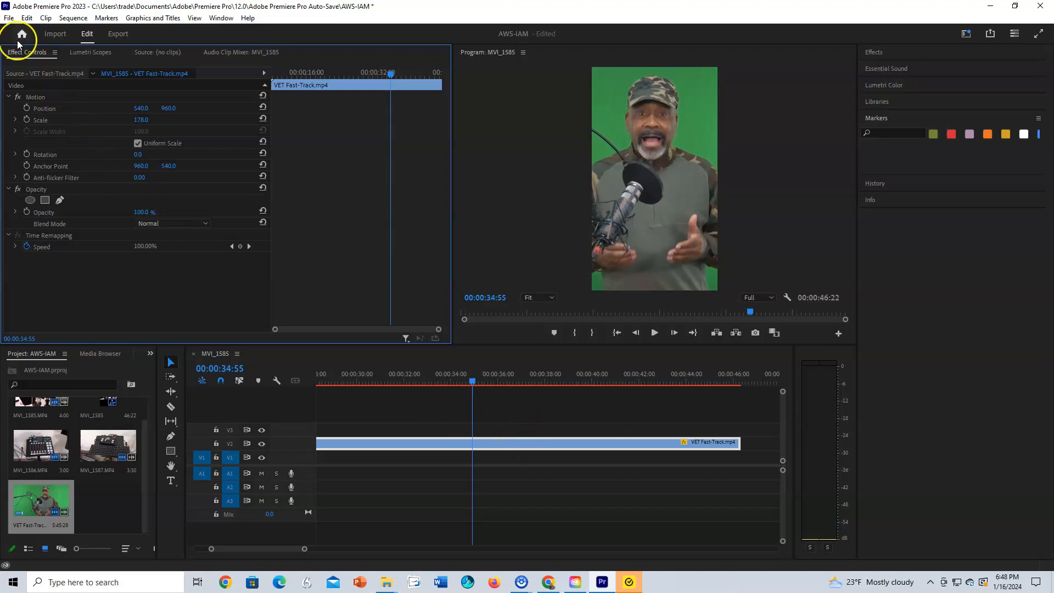
{"action": "left_click", "coordinate": [9, 18]}
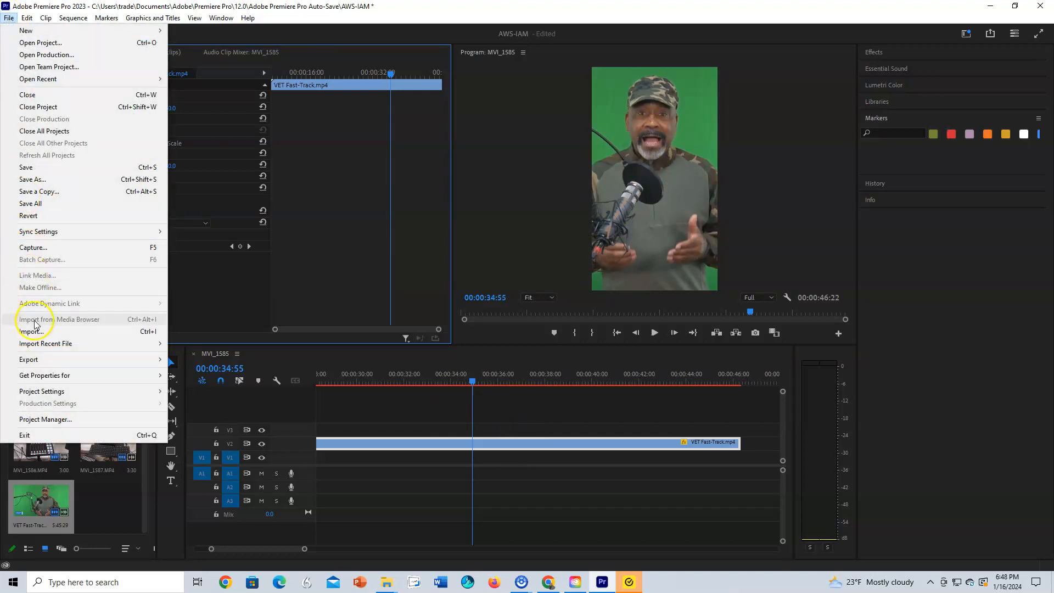
{"action": "mouse_move", "coordinate": [34, 359]}
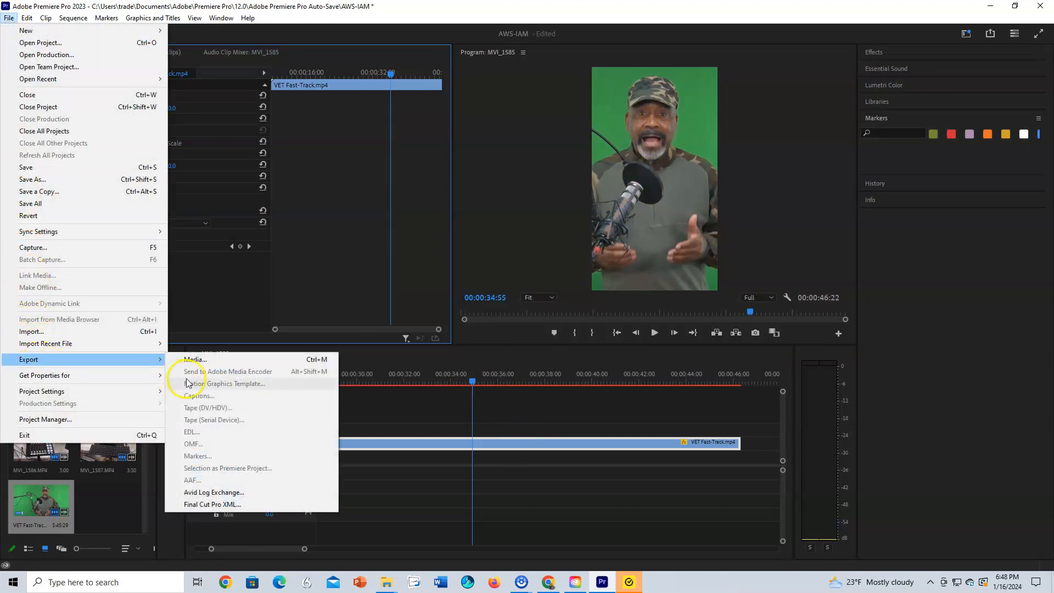
{"action": "left_click", "coordinate": [495, 225]}
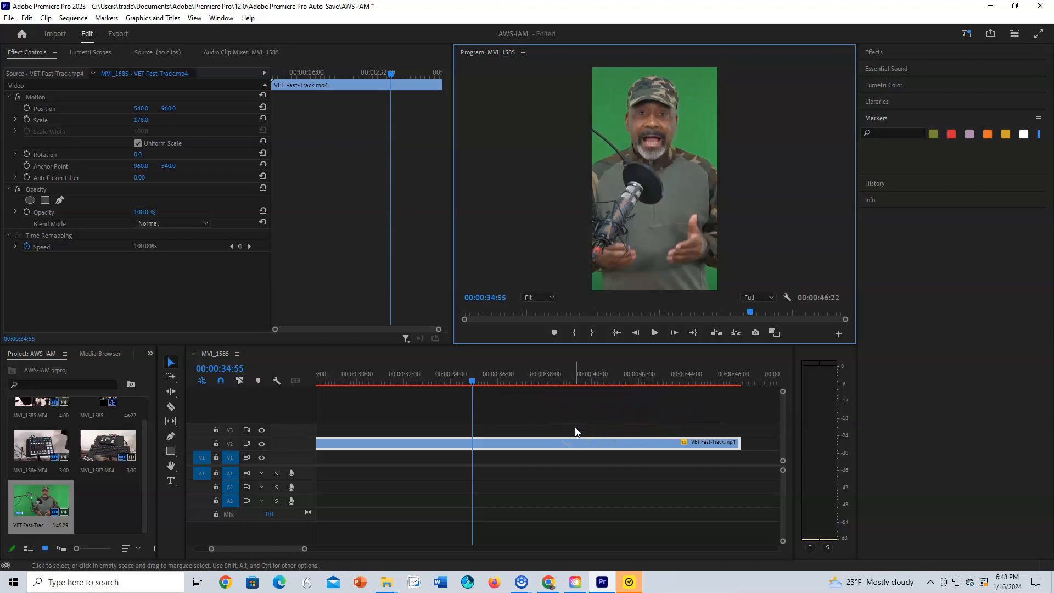
{"action": "left_click", "coordinate": [497, 424]}
- Review the frame size in the sequence settings and close them without making changes
{"action": "left_click", "coordinate": [71, 18]}
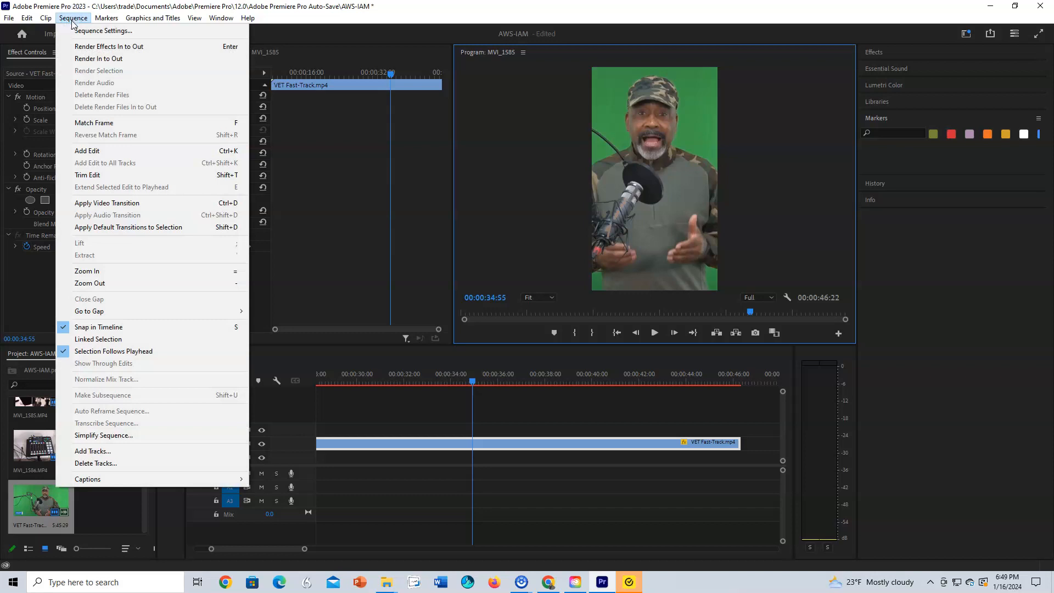
{"action": "left_click", "coordinate": [82, 30]}
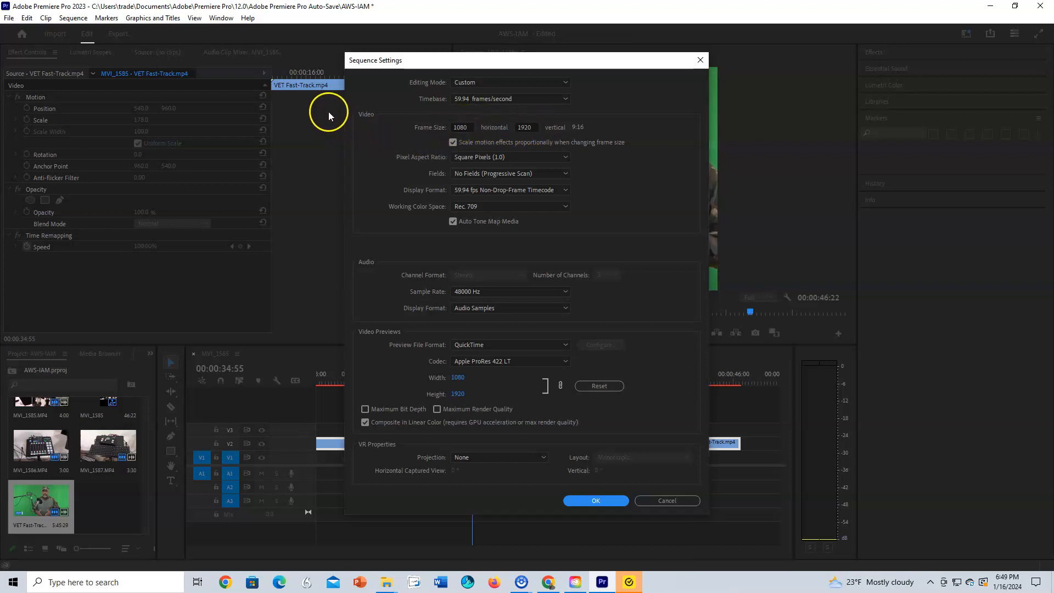
{"action": "left_click", "coordinate": [667, 499]}
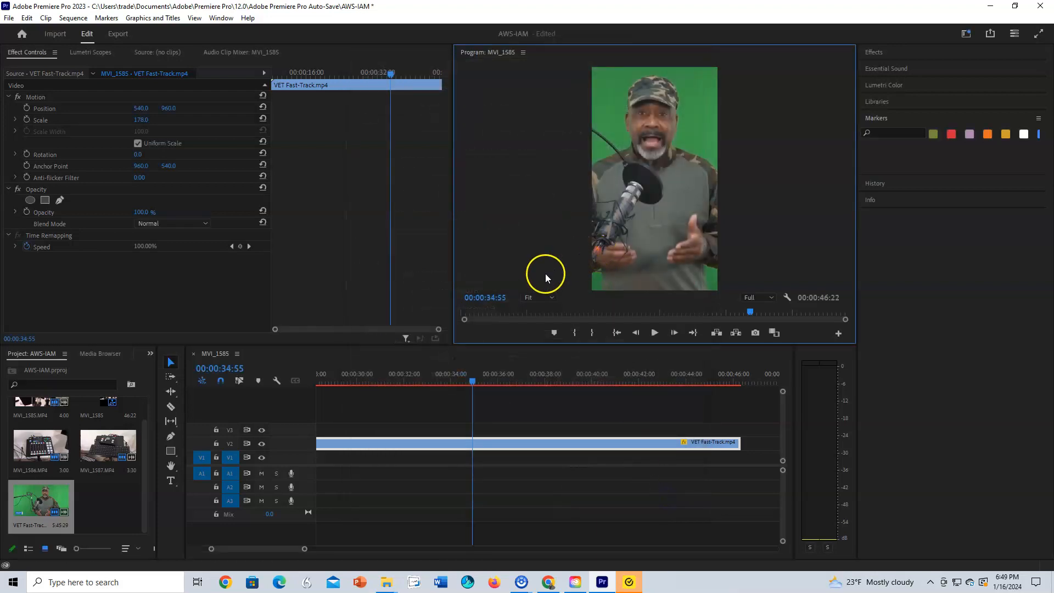